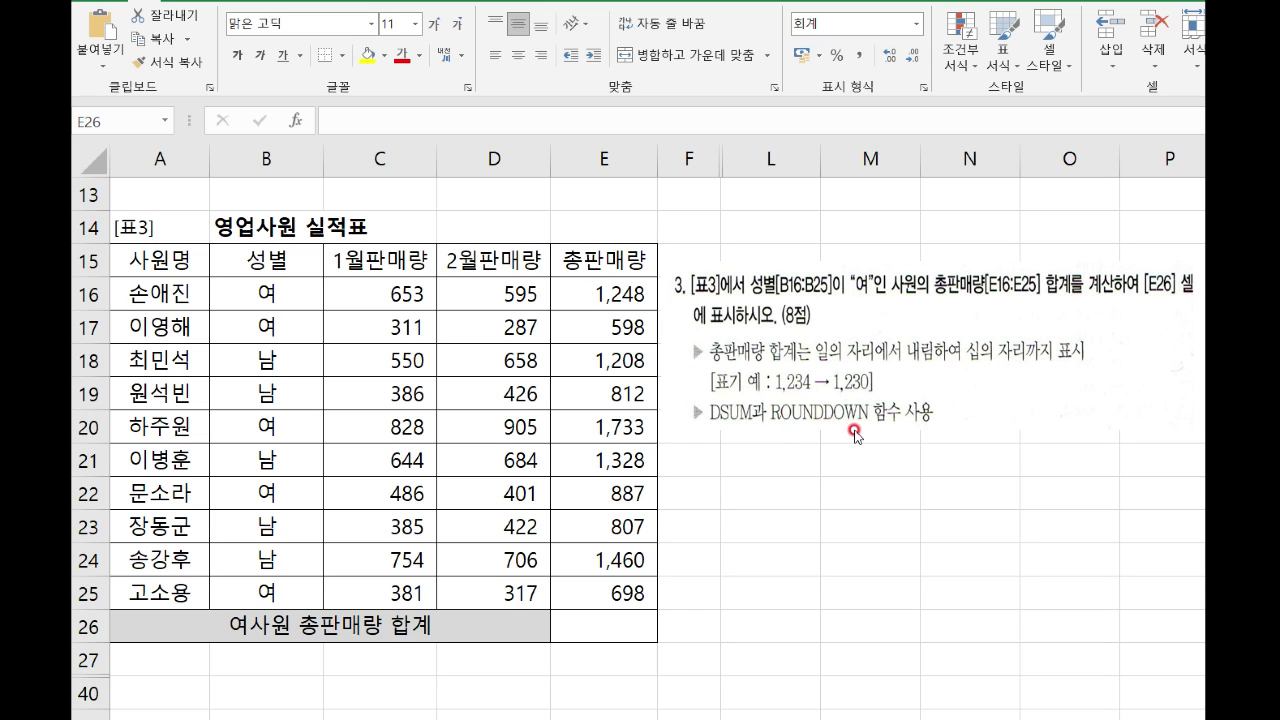
Step: Start a formula in cell E26 with a DSUM function nested inside ROUNDDOWN
left_click(598, 617)
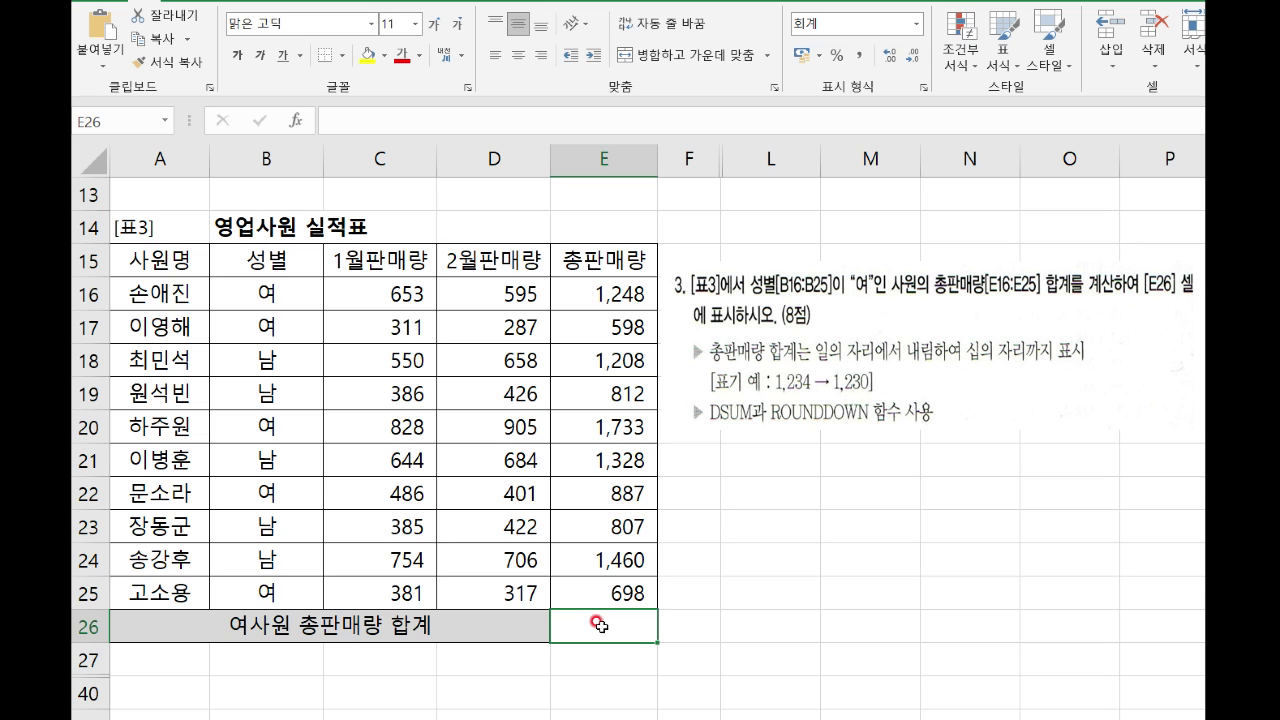
double_click(598, 623)
type("=R")
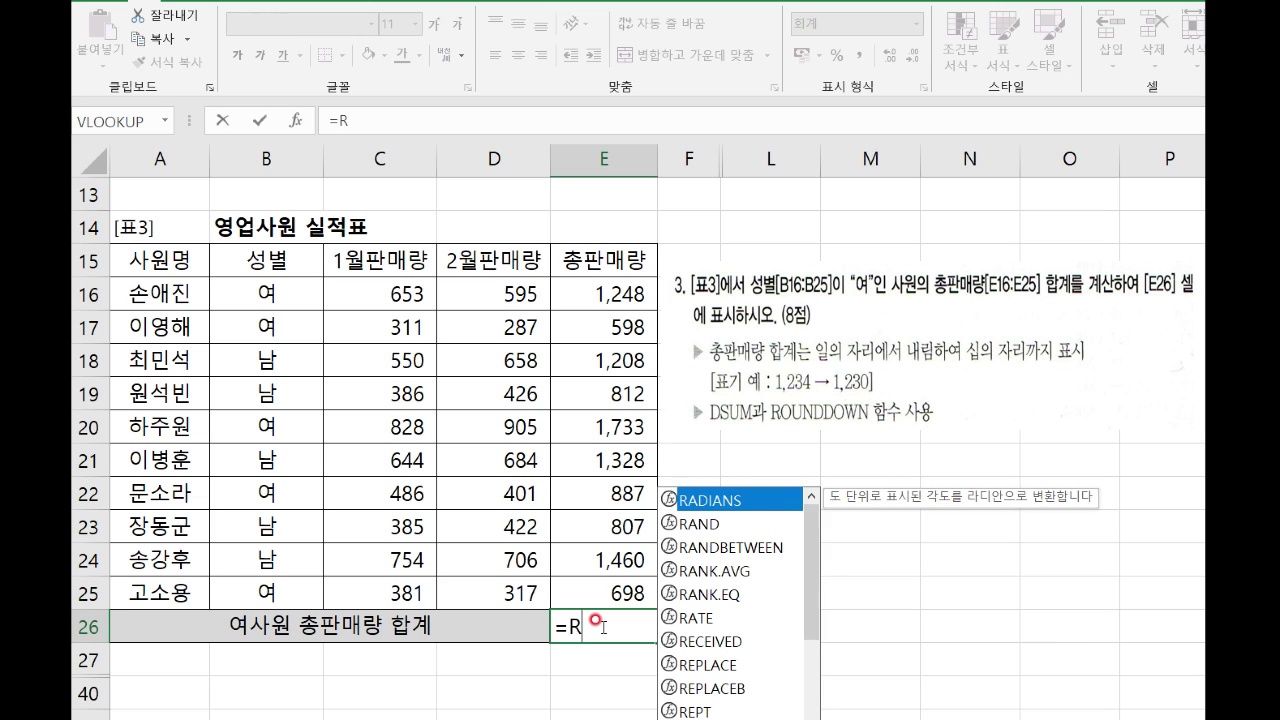
type("OUNDDOWN(")
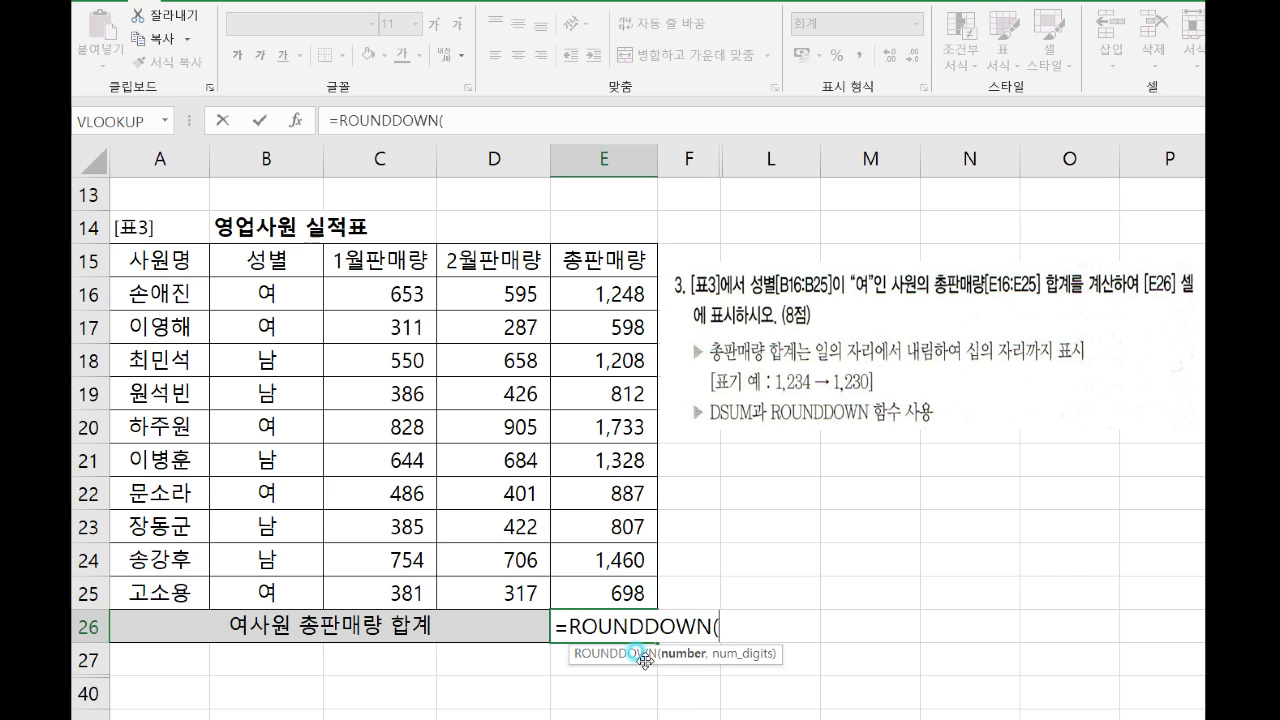
double_click(645, 660)
left_click(721, 626)
type("DSUM")
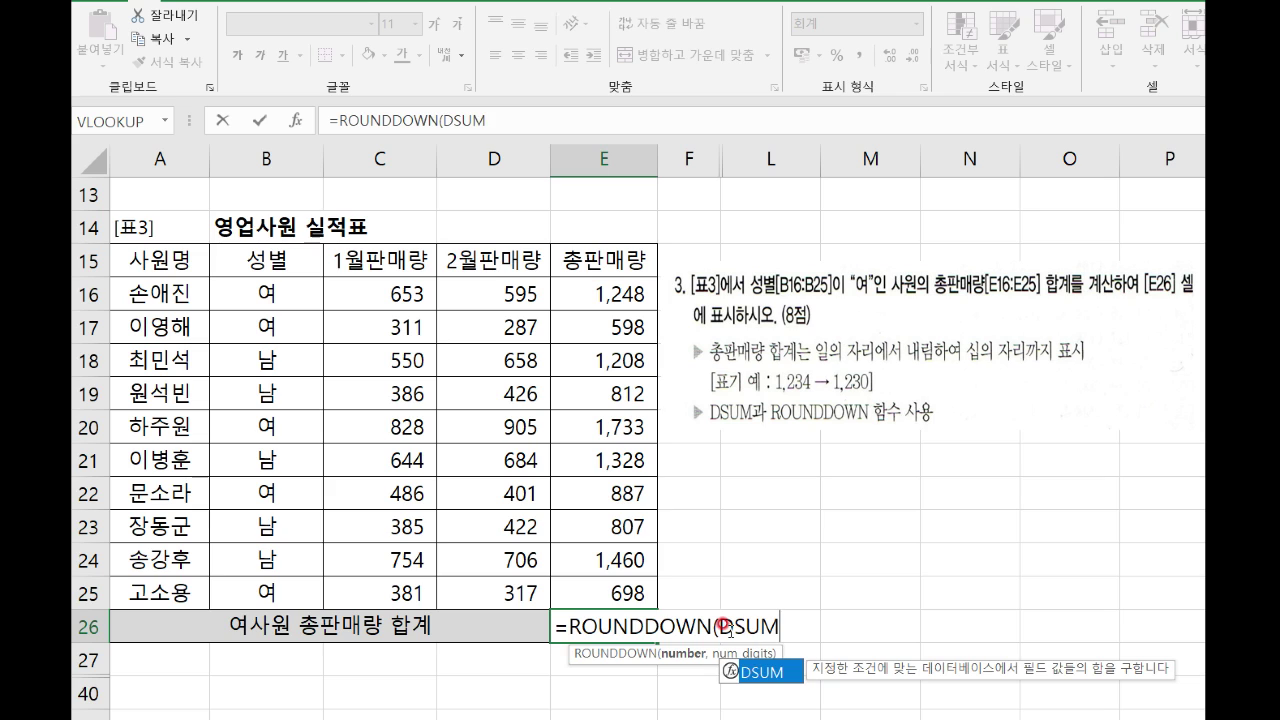
type("(")
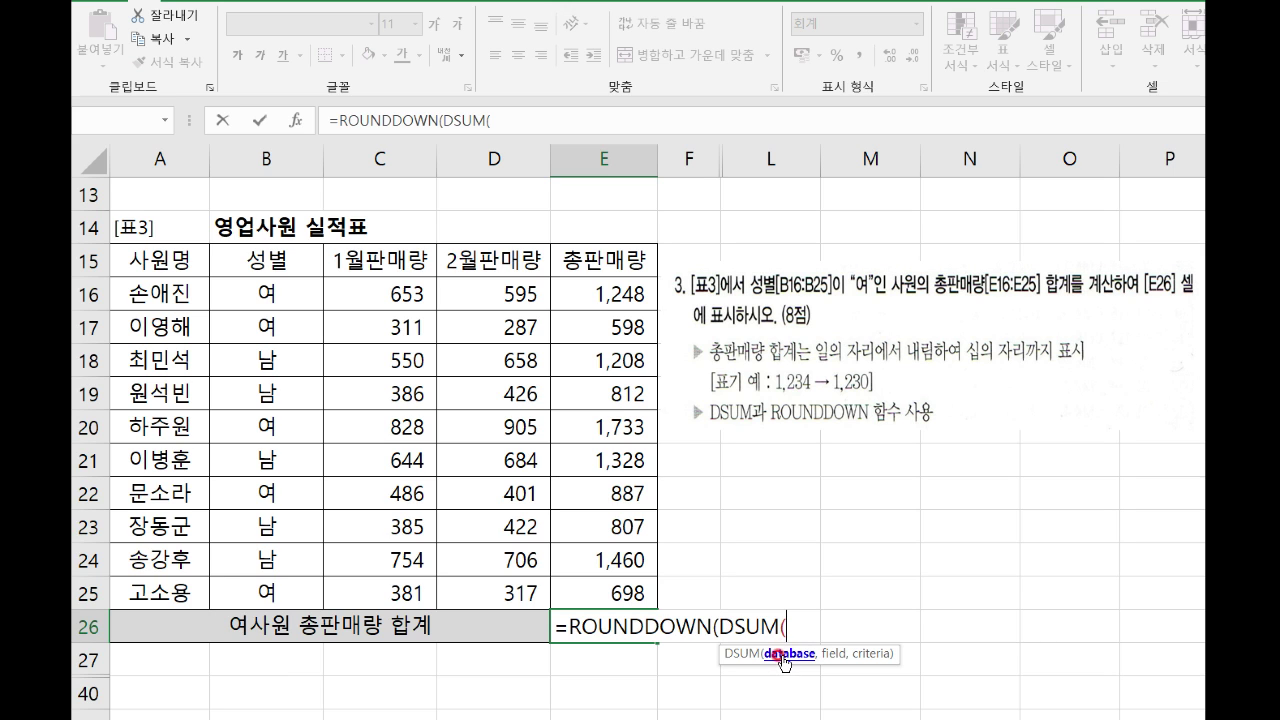
Step: Set the DSUM database argument to the whole table with headers as the absolute range $A$15:$E$25
left_click_drag(157, 258, 590, 450)
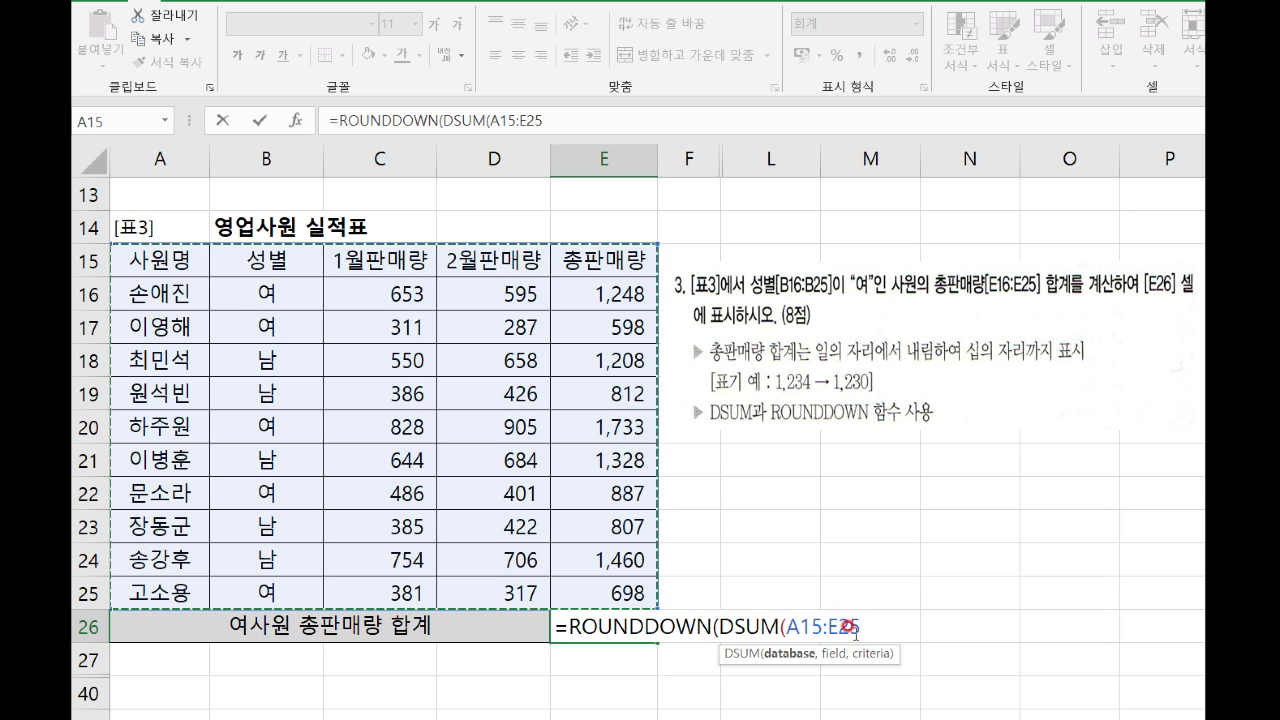
key("F4")
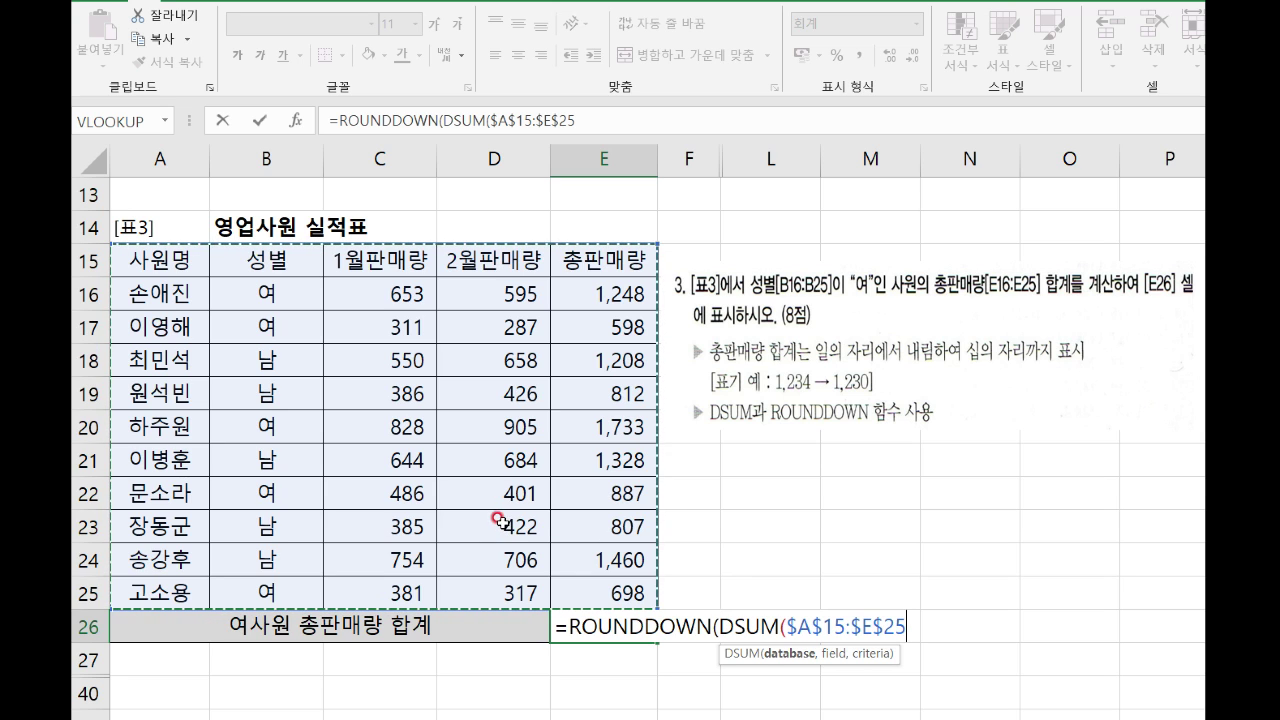
type(",")
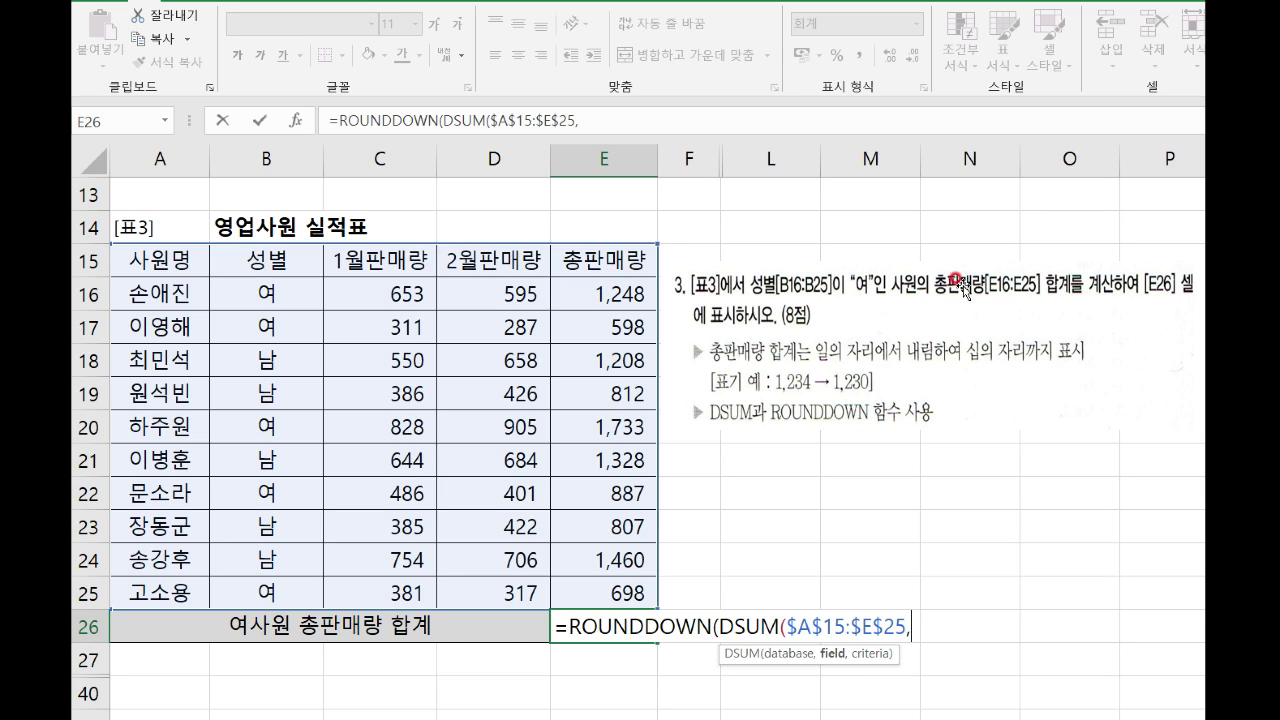
Step: Set the DSUM field to E15 and its criteria to B15:B16, close DSUM and continue to ROUNDDOWN's num_digits argument
left_click(586, 258)
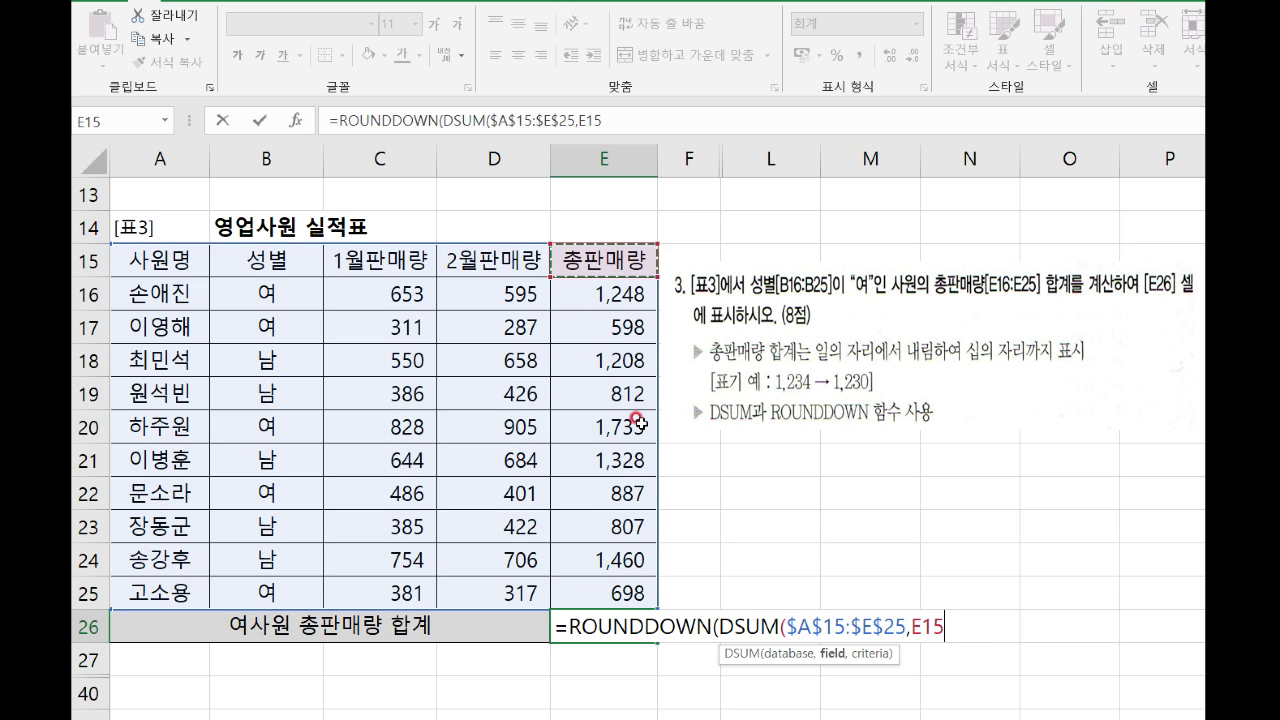
type(",")
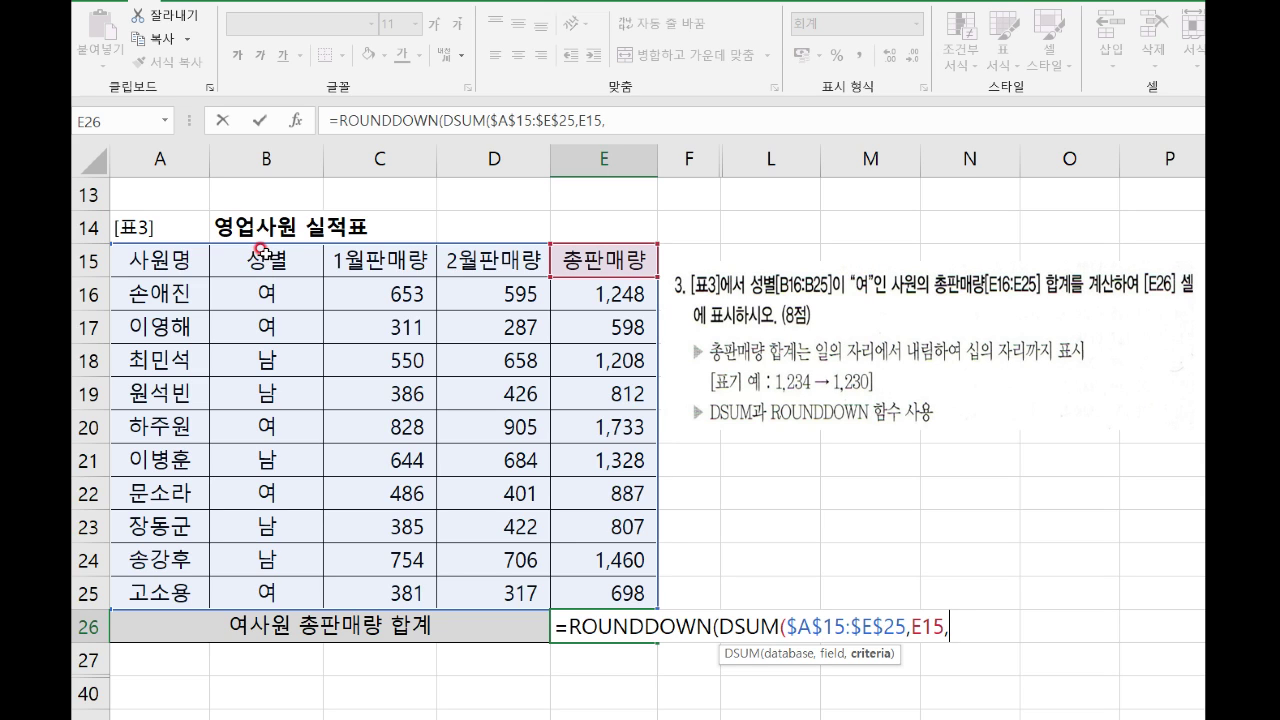
left_click_drag(261, 249, 270, 297)
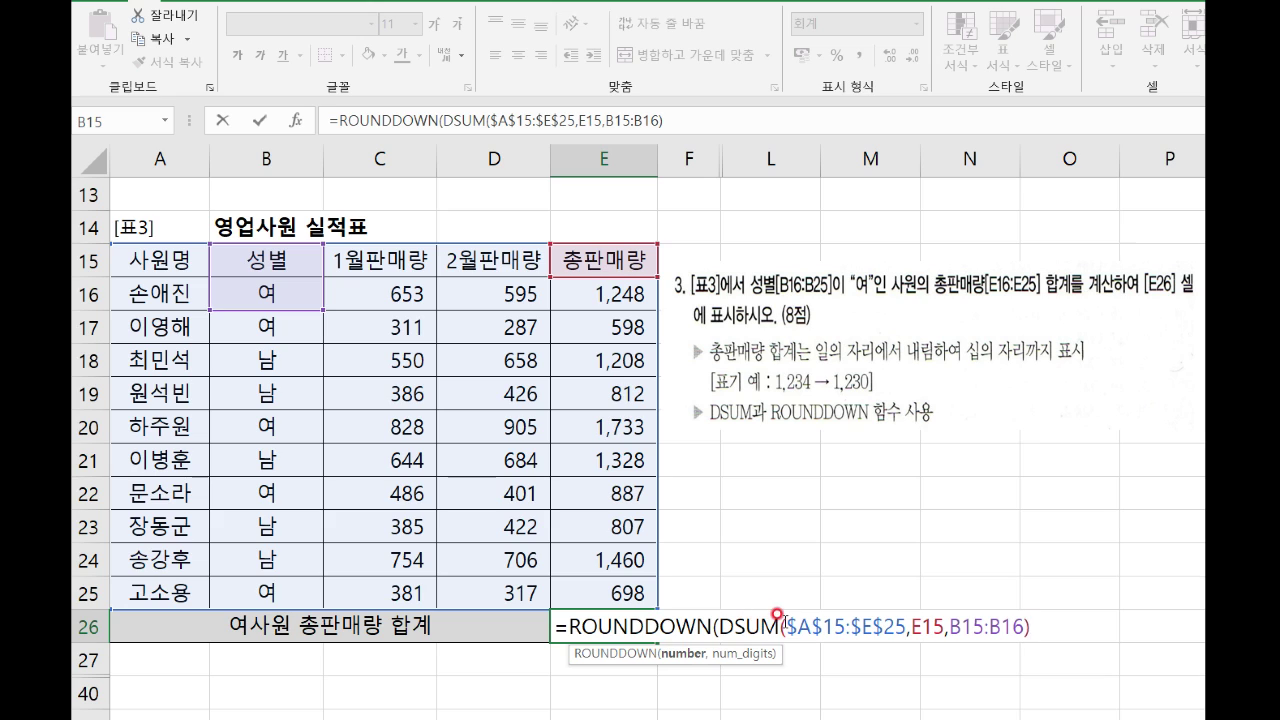
left_click_drag(775, 622, 1030, 608)
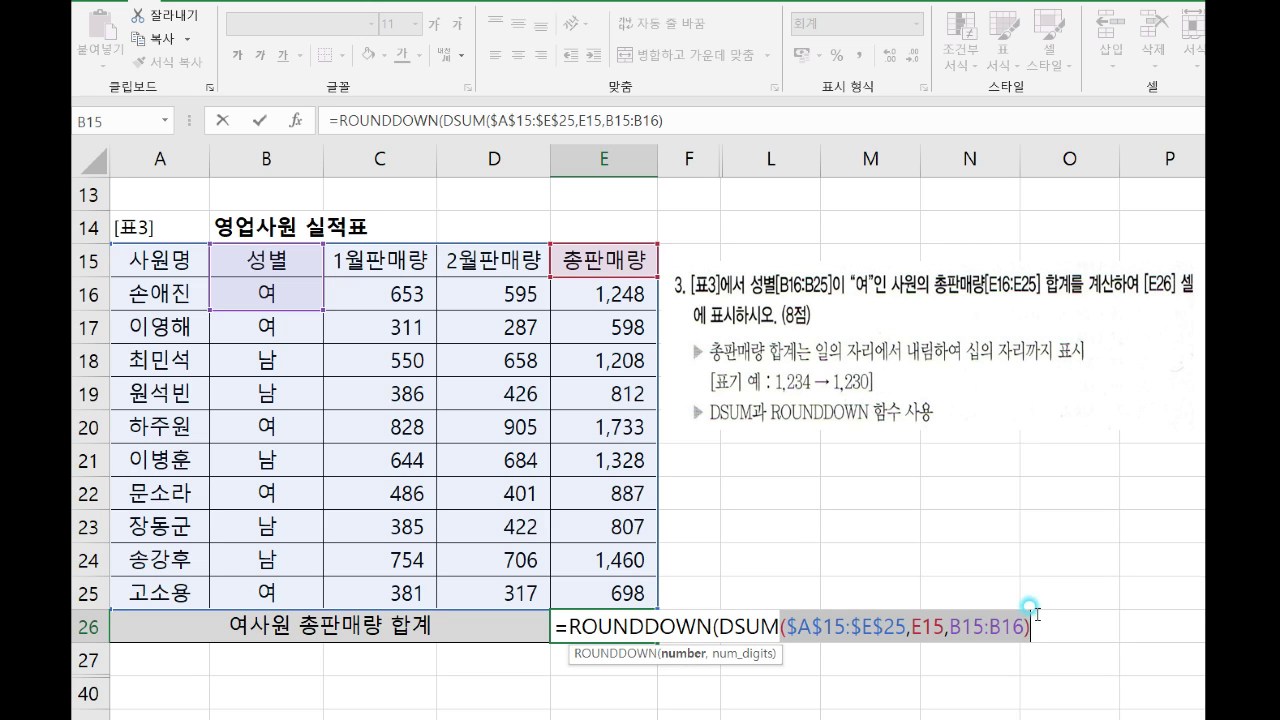
left_click(1031, 620)
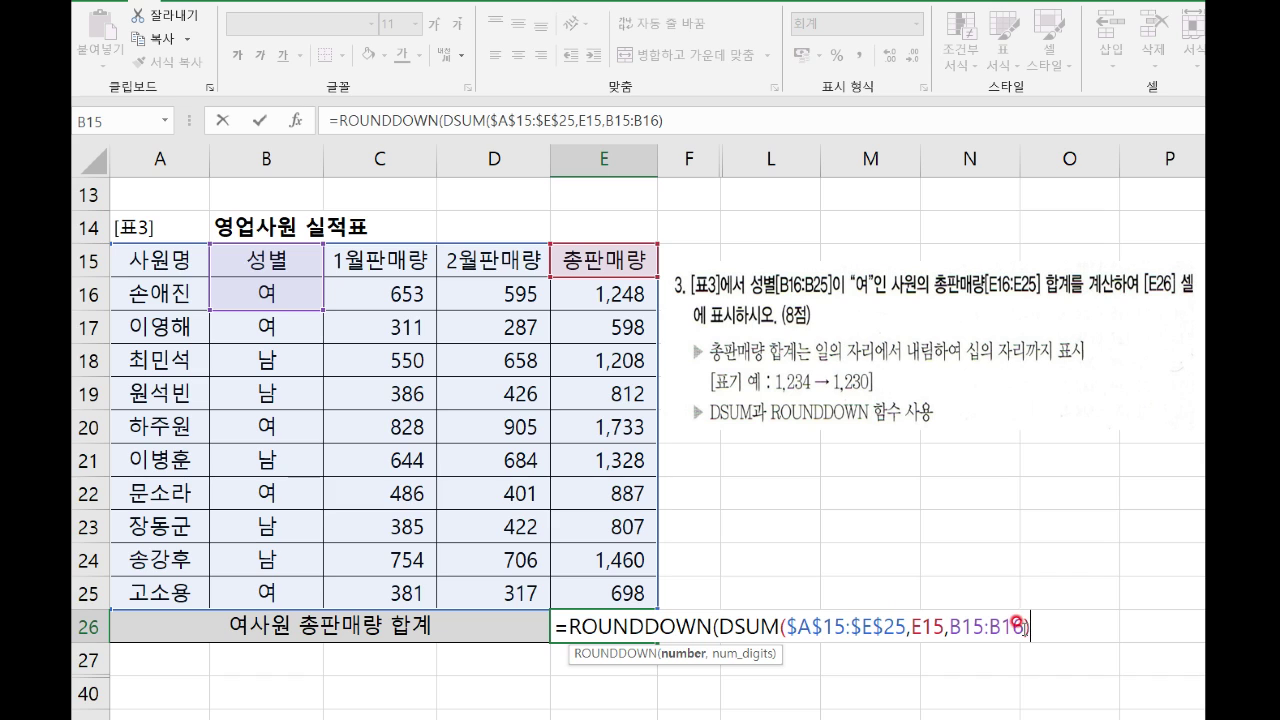
left_click_drag(1017, 622, 718, 620)
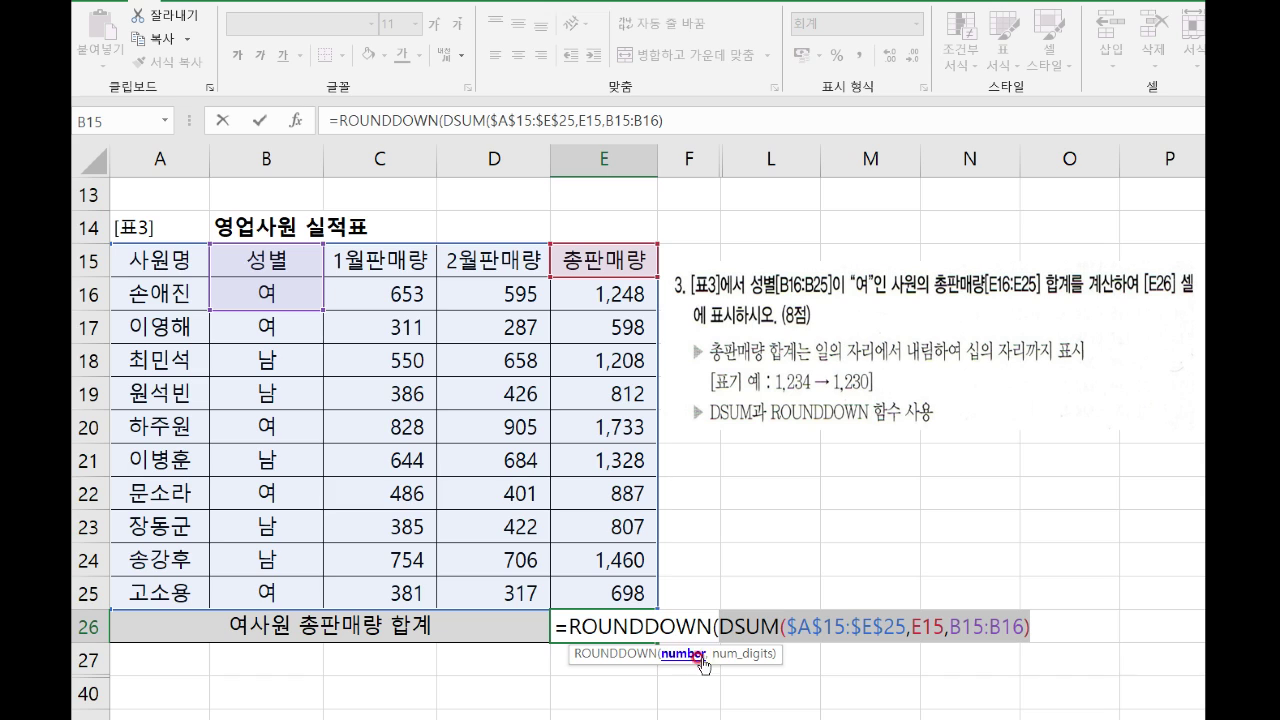
left_click(1060, 633)
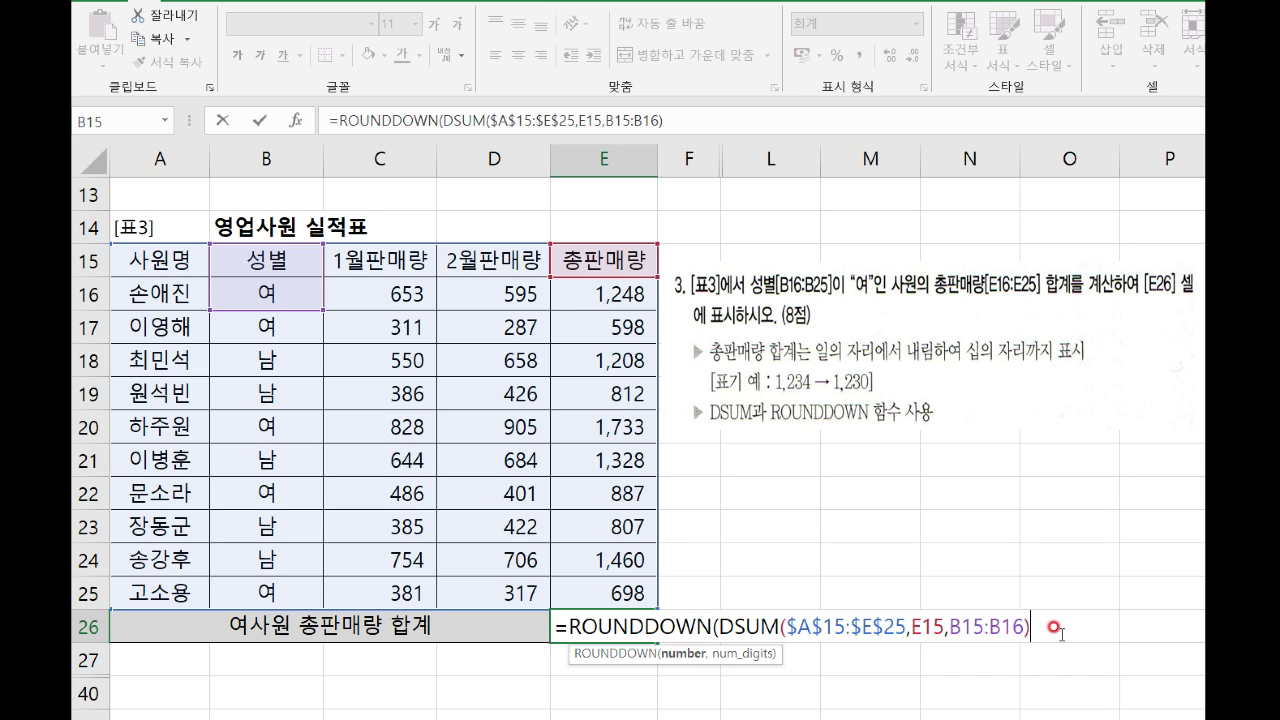
type(",")
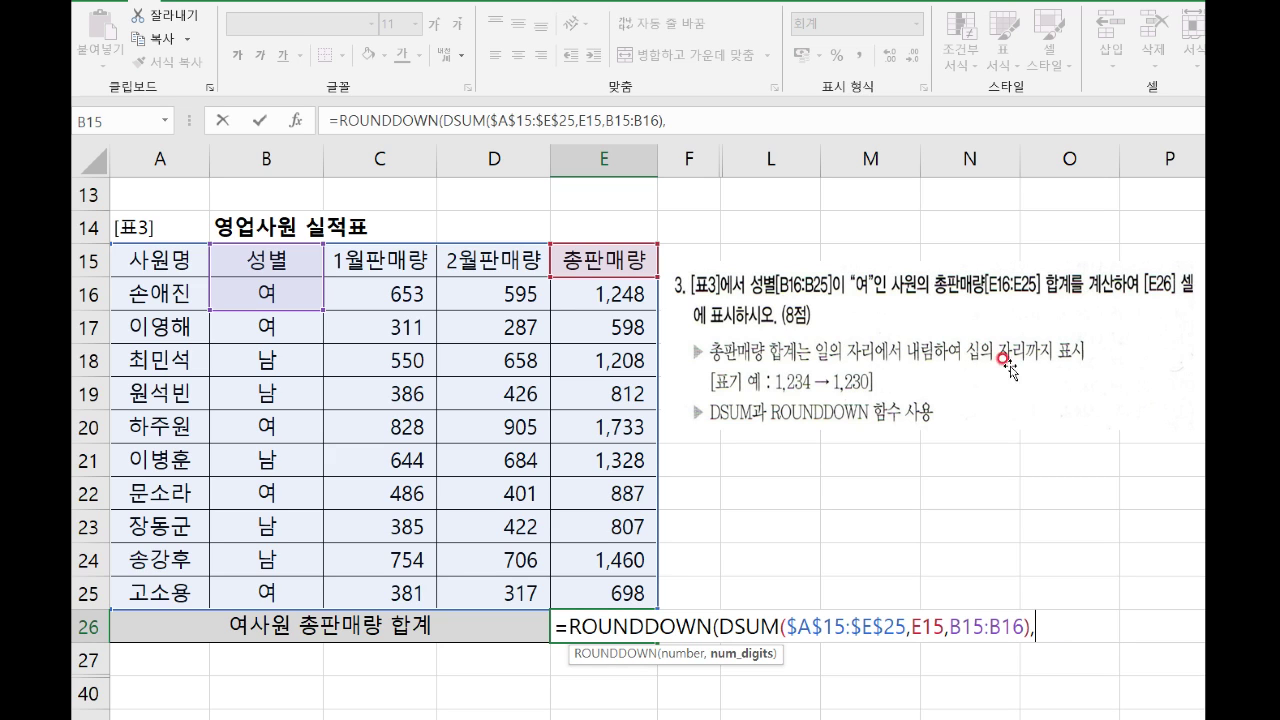
Step: Handwrite a place-value chart over the sheet, from -3 for thousands through 0 for ones to 3 for the third decimal, and clear it
key("ctrl+shift+3")
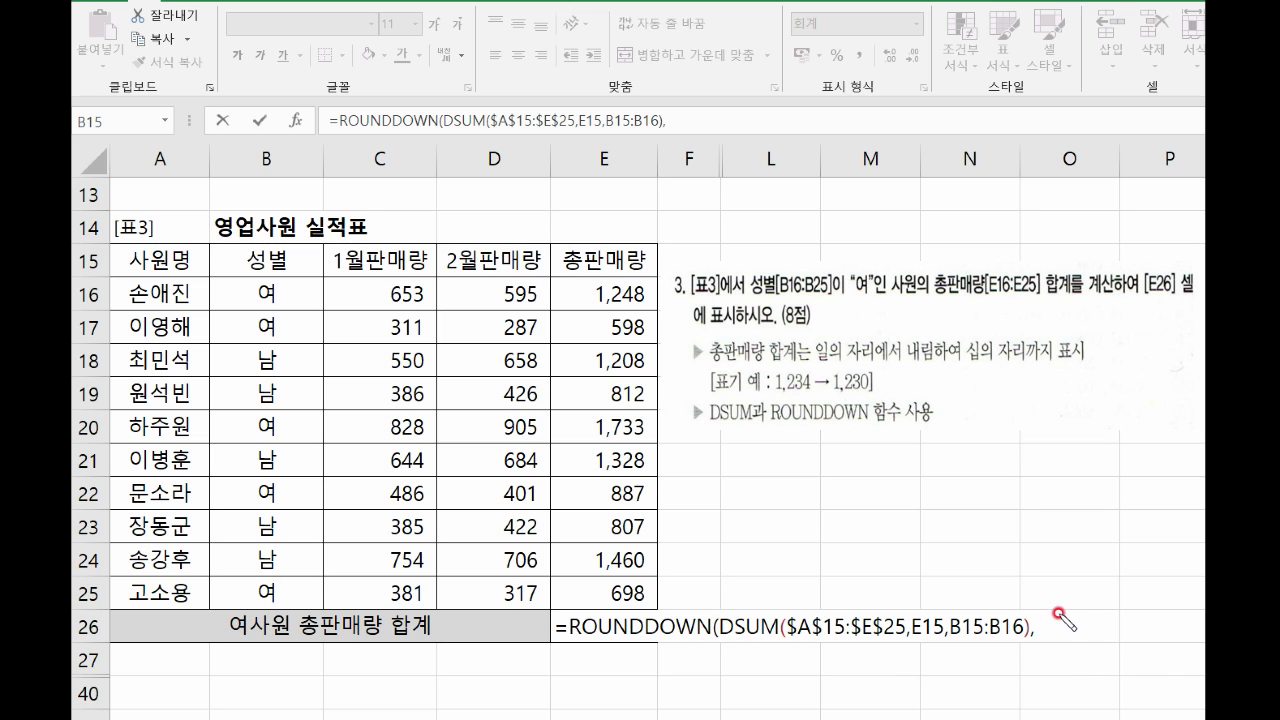
left_click_drag(1054, 607, 1055, 648)
mouse_move(973, 496)
left_mouse_down()
mouse_move(990, 511)
mouse_move(983, 528)
mouse_move(1020, 506)
mouse_move(1058, 518)
mouse_move(1123, 503)
mouse_move(1120, 514)
mouse_move(1113, 496)
mouse_move(1133, 516)
left_mouse_up()
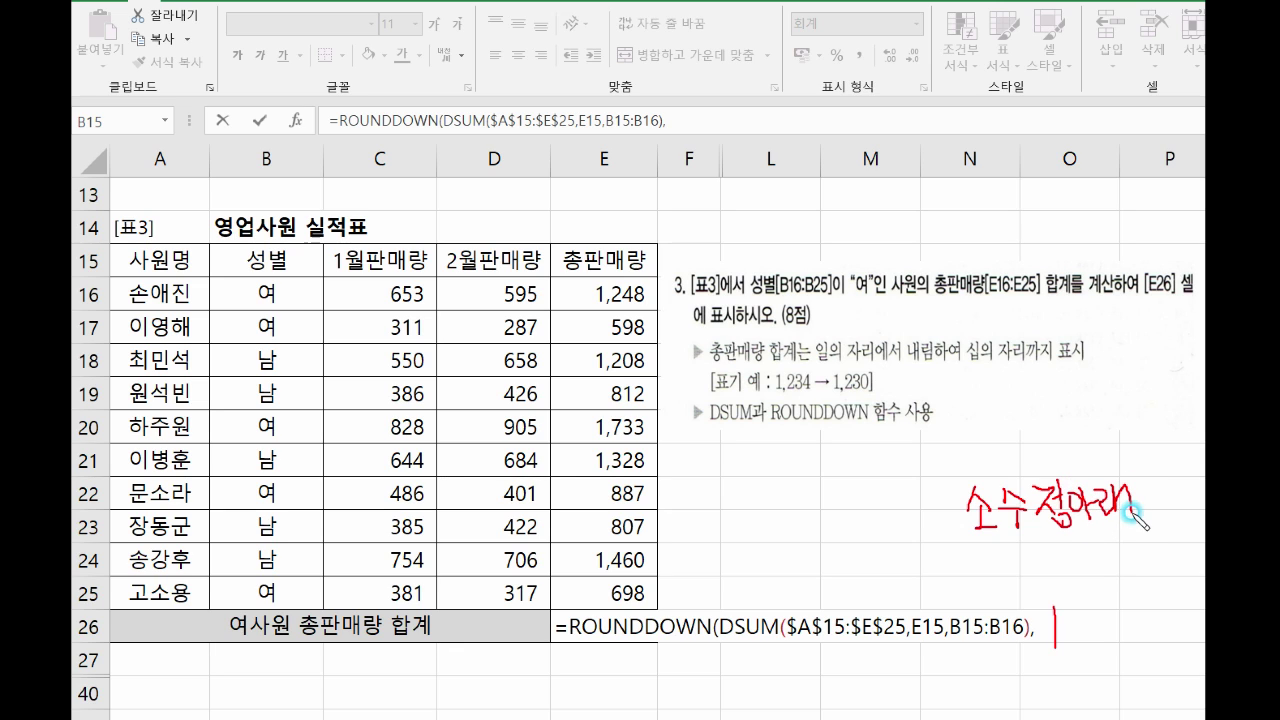
left_click_drag(1050, 664, 1073, 687)
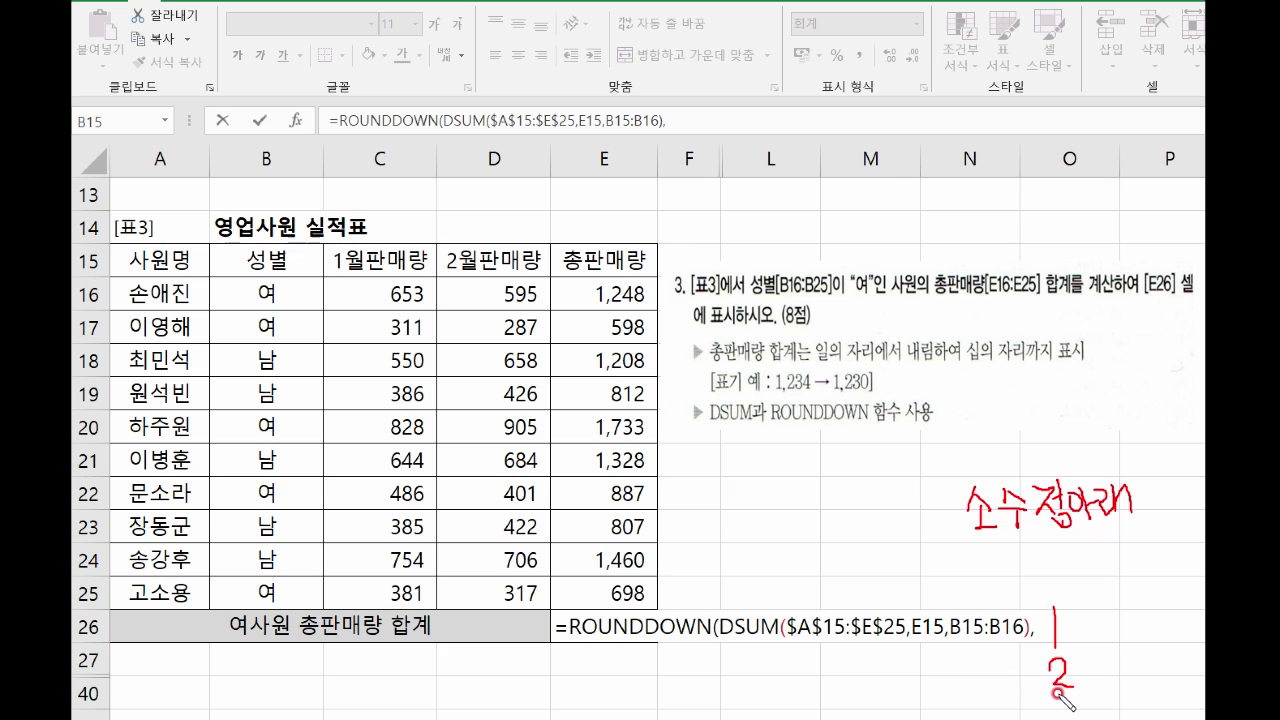
mouse_move(878, 174)
left_mouse_down()
mouse_move(867, 188)
mouse_move(887, 185)
mouse_move(878, 194)
mouse_move(897, 183)
mouse_move(930, 194)
mouse_move(912, 247)
left_mouse_up()
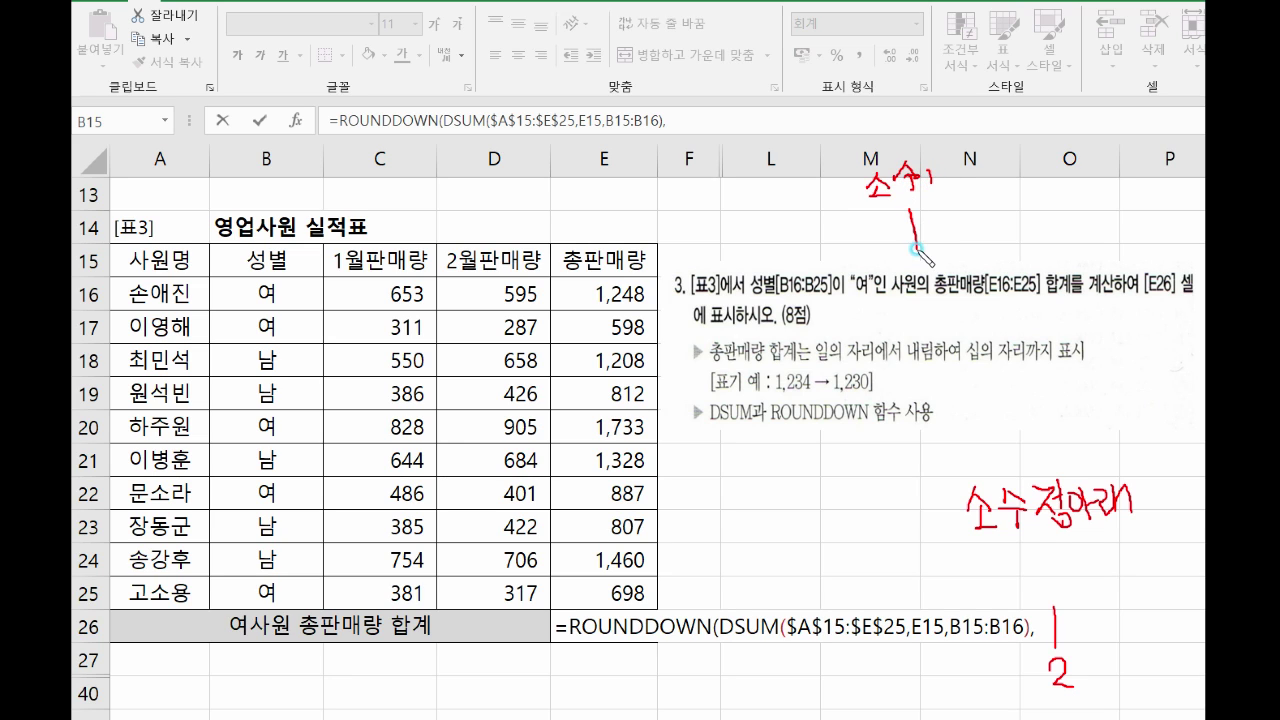
left_click(851, 246)
mouse_move(978, 158)
left_mouse_down()
mouse_move(1000, 190)
mouse_move(1020, 170)
mouse_move(992, 225)
mouse_move(1006, 238)
left_mouse_up()
left_click_drag(1075, 153, 1060, 174)
mouse_move(1070, 163)
left_mouse_down()
mouse_move(1084, 174)
mouse_move(1065, 186)
mouse_move(1086, 183)
left_mouse_up()
mouse_move(1090, 155)
left_mouse_down()
mouse_move(1110, 160)
mouse_move(1090, 228)
mouse_move(1068, 237)
left_mouse_up()
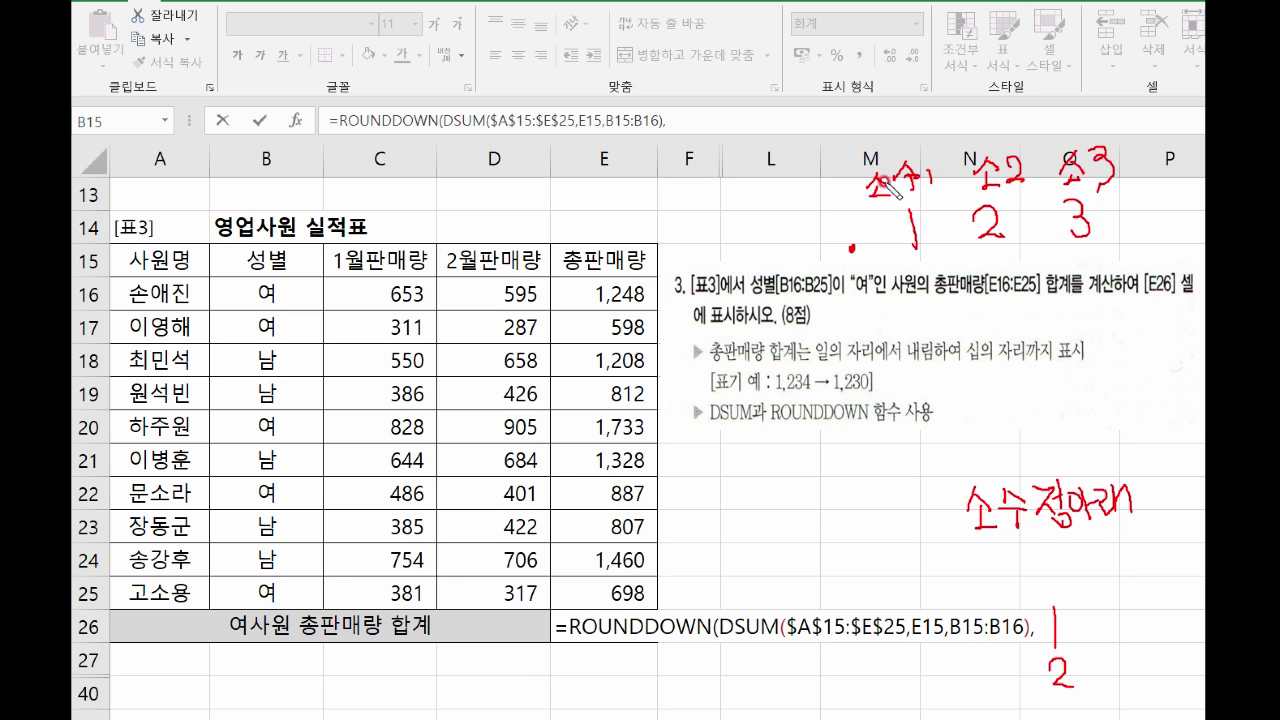
left_click_drag(856, 246, 846, 243)
mouse_move(812, 172)
left_mouse_down()
mouse_move(804, 182)
mouse_move(812, 168)
mouse_move(832, 210)
left_mouse_up()
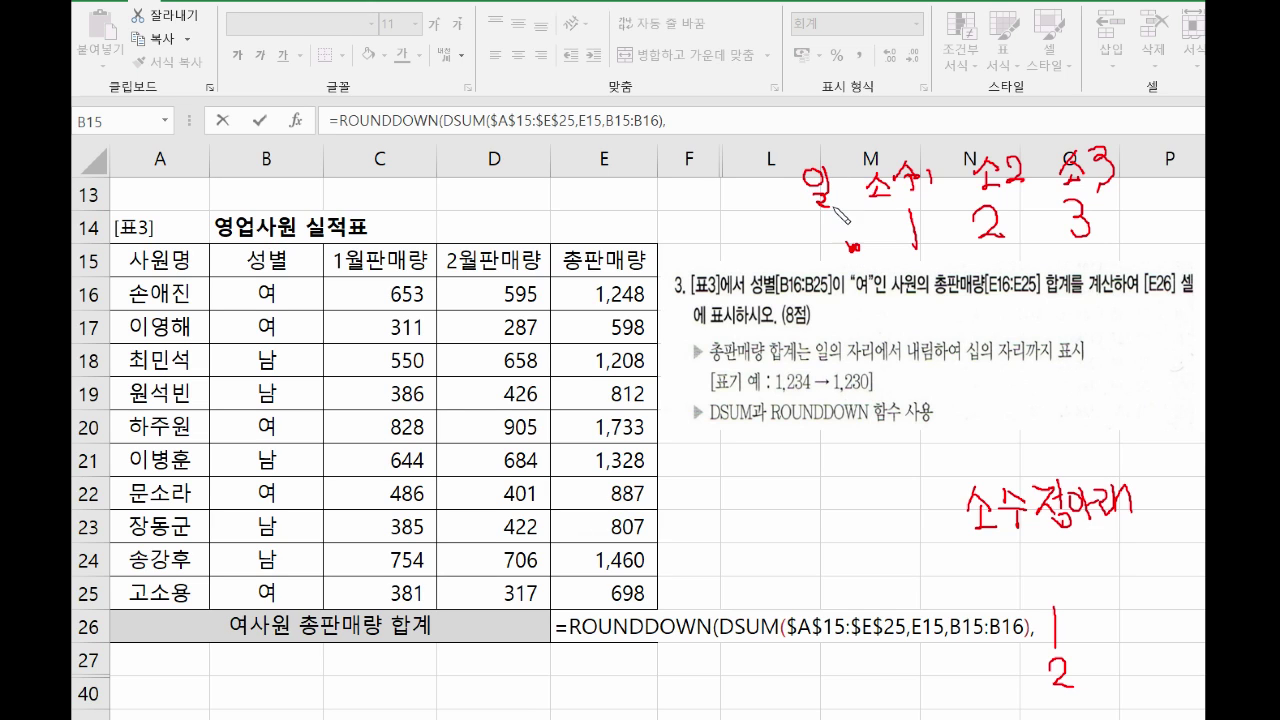
left_click_drag(755, 165, 740, 206)
mouse_move(750, 190)
left_mouse_down()
mouse_move(770, 210)
mouse_move(782, 186)
mouse_move(774, 214)
left_mouse_up()
left_click_drag(759, 203, 774, 212)
left_click_drag(685, 180, 692, 201)
left_click_drag(703, 181, 706, 195)
mouse_move(688, 208)
left_mouse_down()
mouse_move(720, 205)
mouse_move(742, 232)
left_mouse_up()
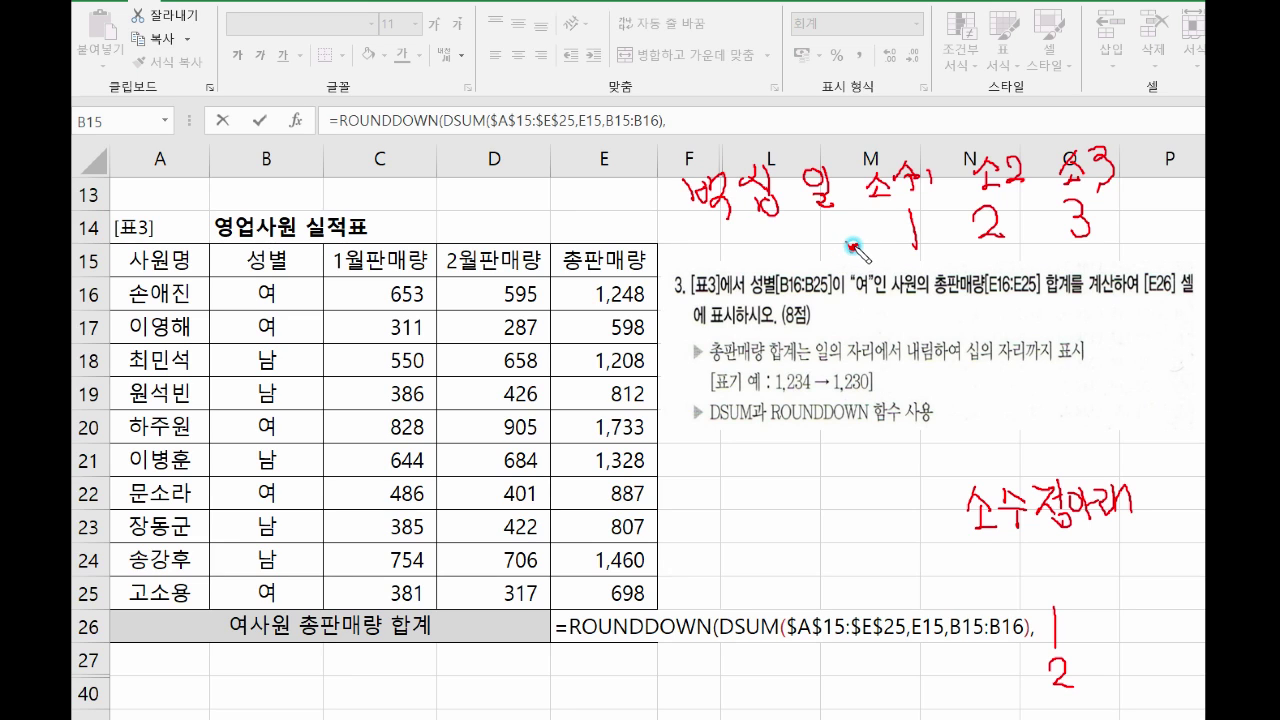
mouse_move(912, 258)
left_mouse_down()
mouse_move(1058, 258)
mouse_move(1044, 268)
left_mouse_up()
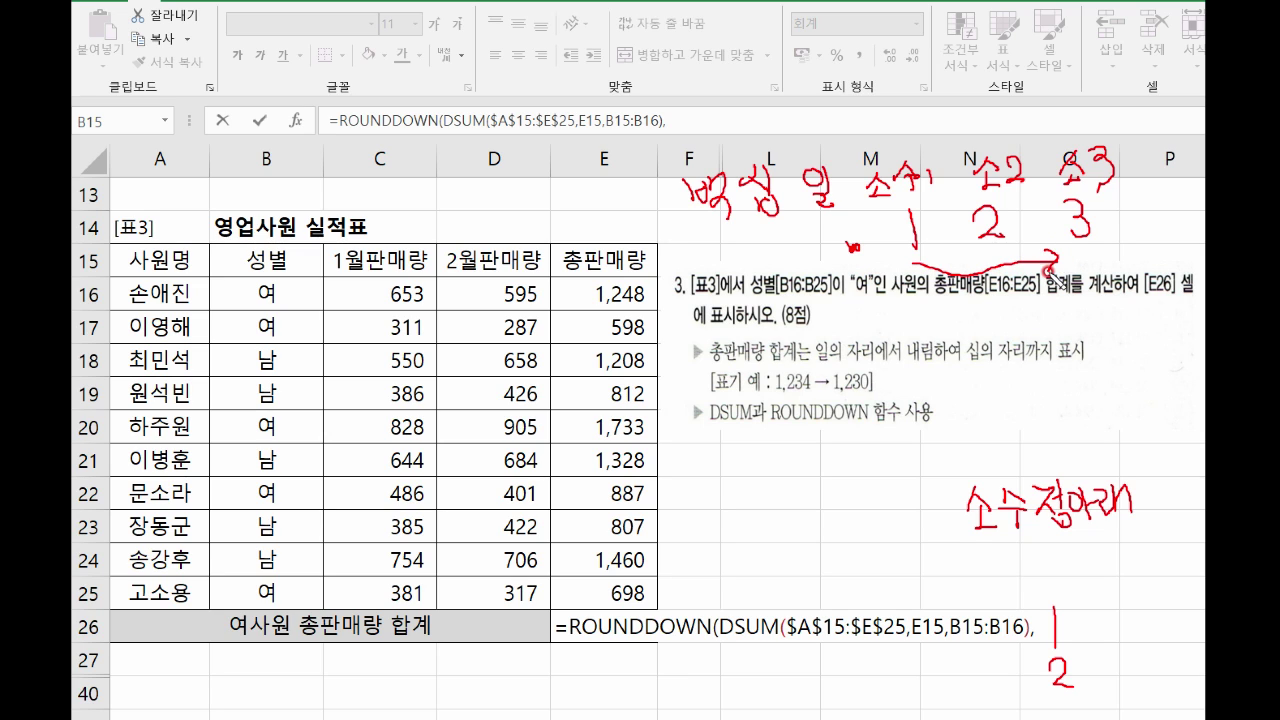
left_click_drag(920, 225, 923, 252)
left_click_drag(907, 157, 908, 193)
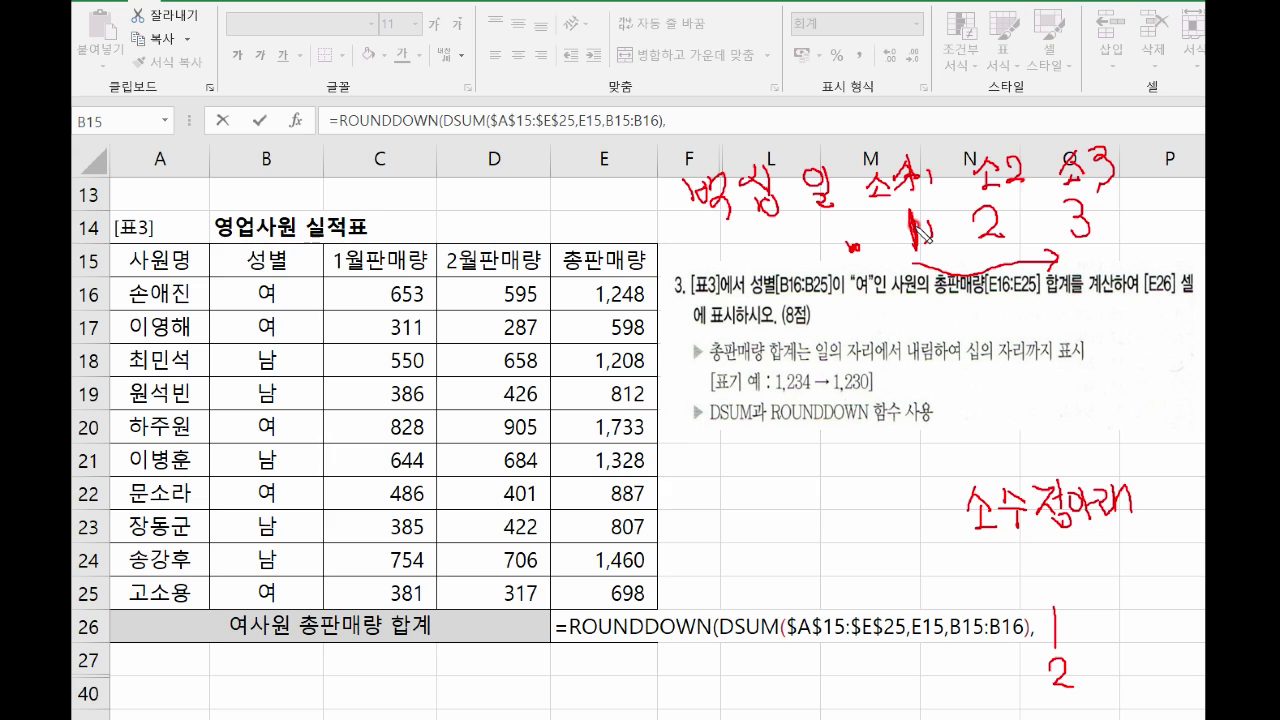
mouse_move(912, 266)
left_mouse_down()
mouse_move(861, 268)
mouse_move(876, 279)
left_mouse_up()
left_click_drag(816, 218, 826, 240)
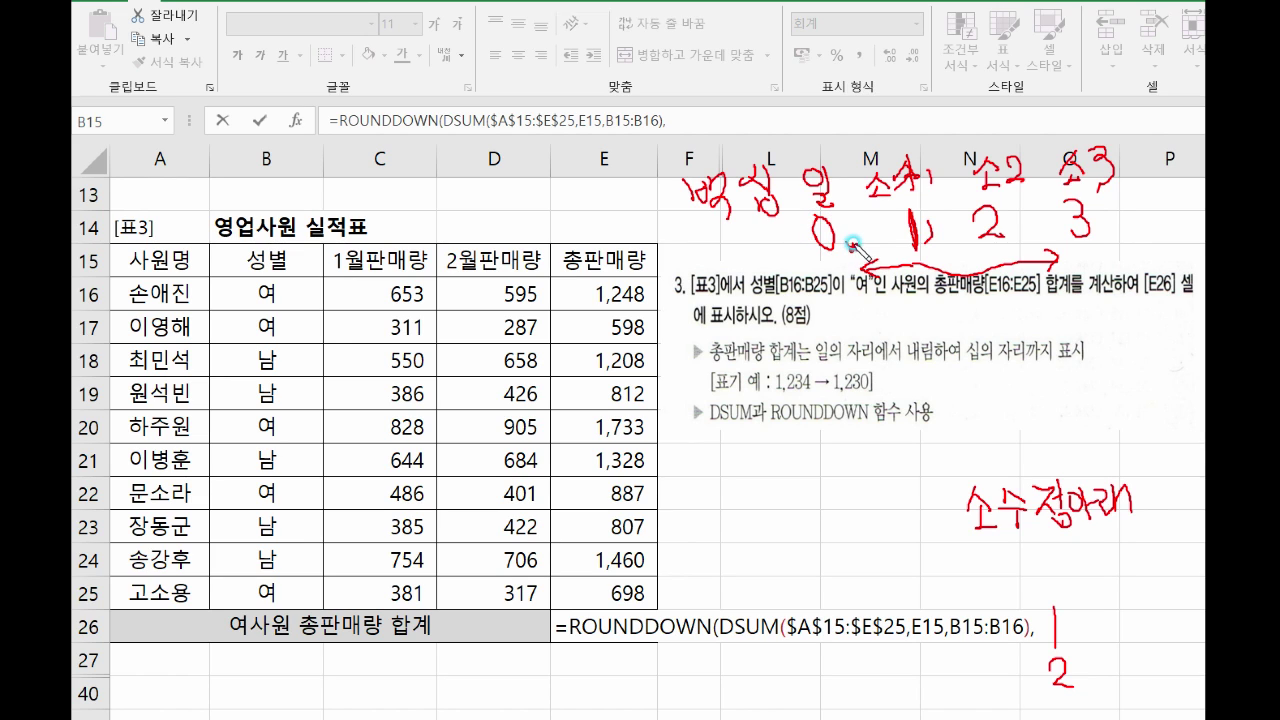
mouse_move(828, 246)
left_mouse_down()
mouse_move(815, 231)
mouse_move(825, 218)
mouse_move(832, 247)
left_mouse_up()
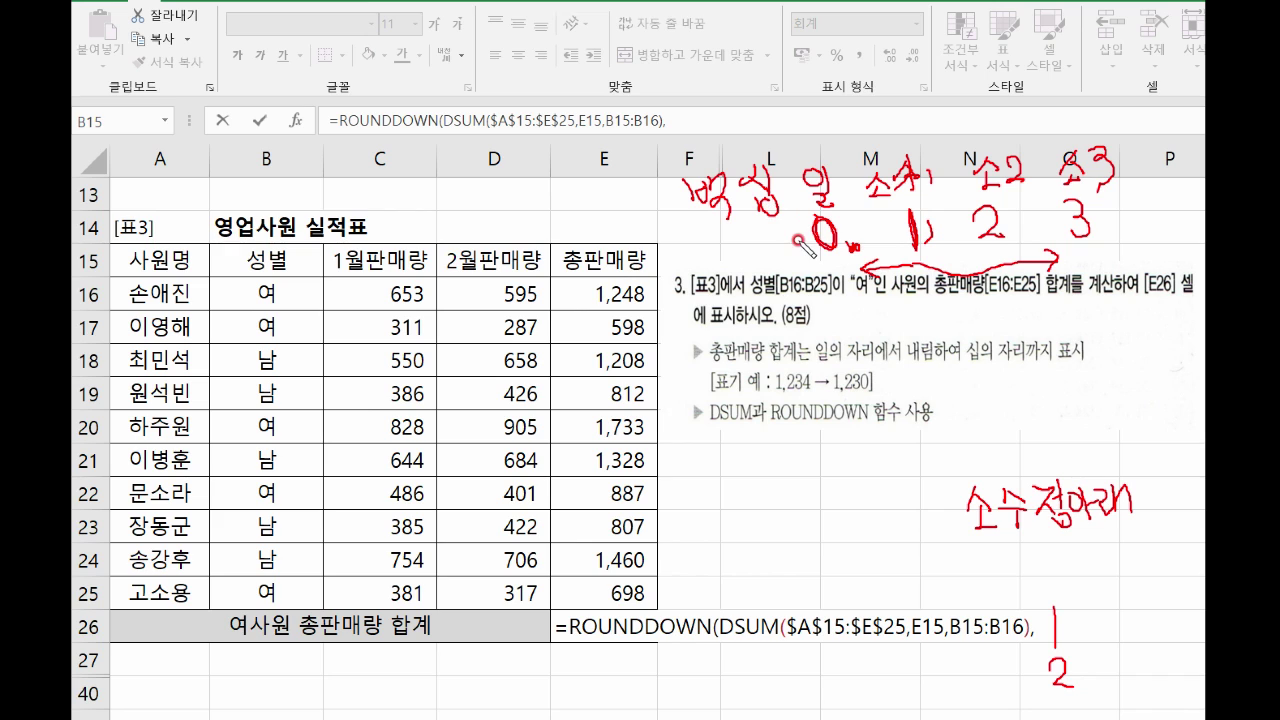
left_click_drag(741, 239, 774, 257)
left_click_drag(682, 231, 716, 244)
mouse_move(756, 124)
left_mouse_down()
mouse_move(757, 148)
mouse_move(765, 130)
mouse_move(778, 148)
left_mouse_up()
mouse_move(686, 128)
left_mouse_down()
mouse_move(686, 150)
mouse_move(713, 134)
left_mouse_up()
left_click(855, 245)
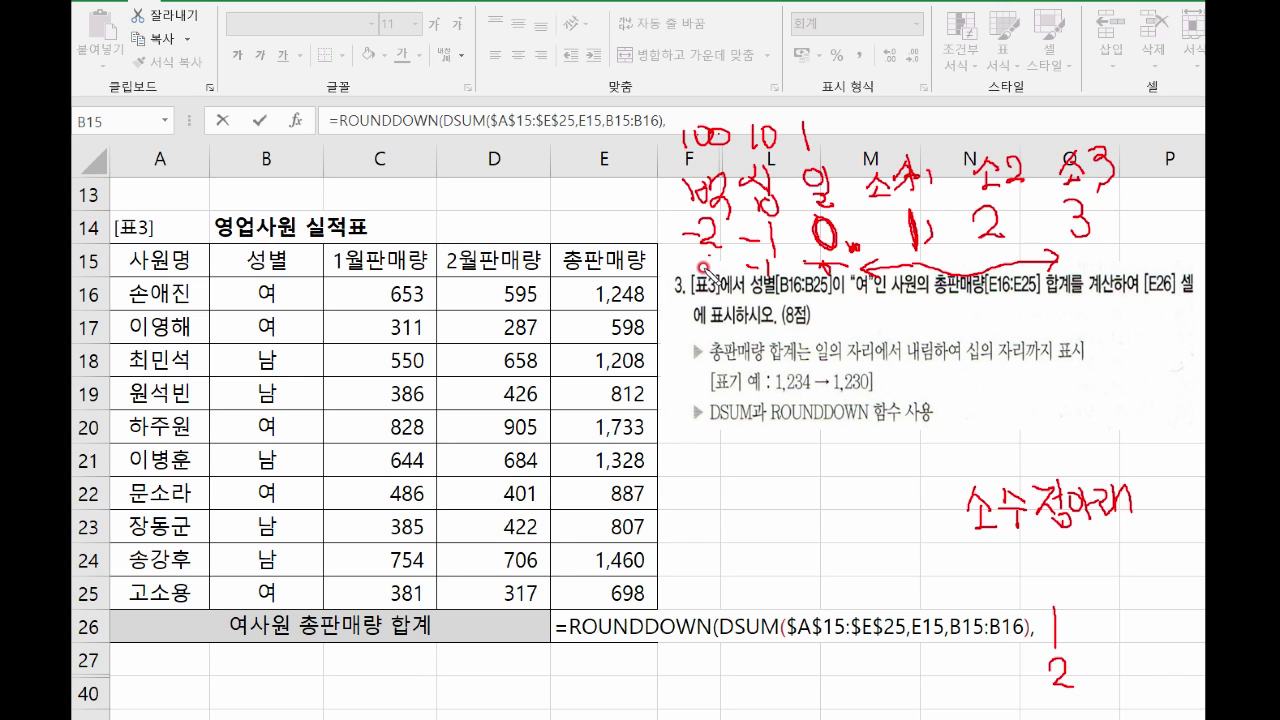
left_click_drag(688, 264, 718, 265)
mouse_move(626, 186)
left_mouse_down()
mouse_move(640, 210)
mouse_move(668, 212)
left_mouse_up()
mouse_move(603, 134)
left_mouse_down()
mouse_move(601, 157)
mouse_move(614, 136)
mouse_move(652, 148)
mouse_move(646, 139)
left_mouse_up()
left_click_drag(600, 240, 626, 251)
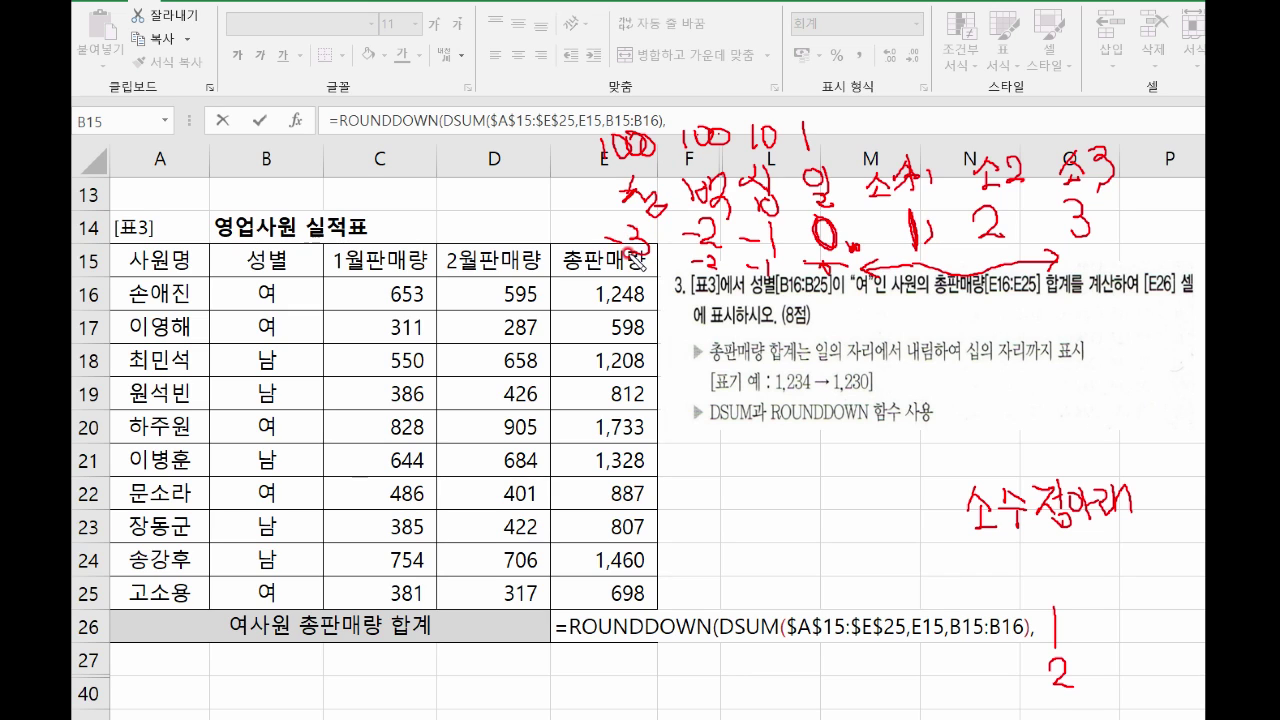
key("Escape")
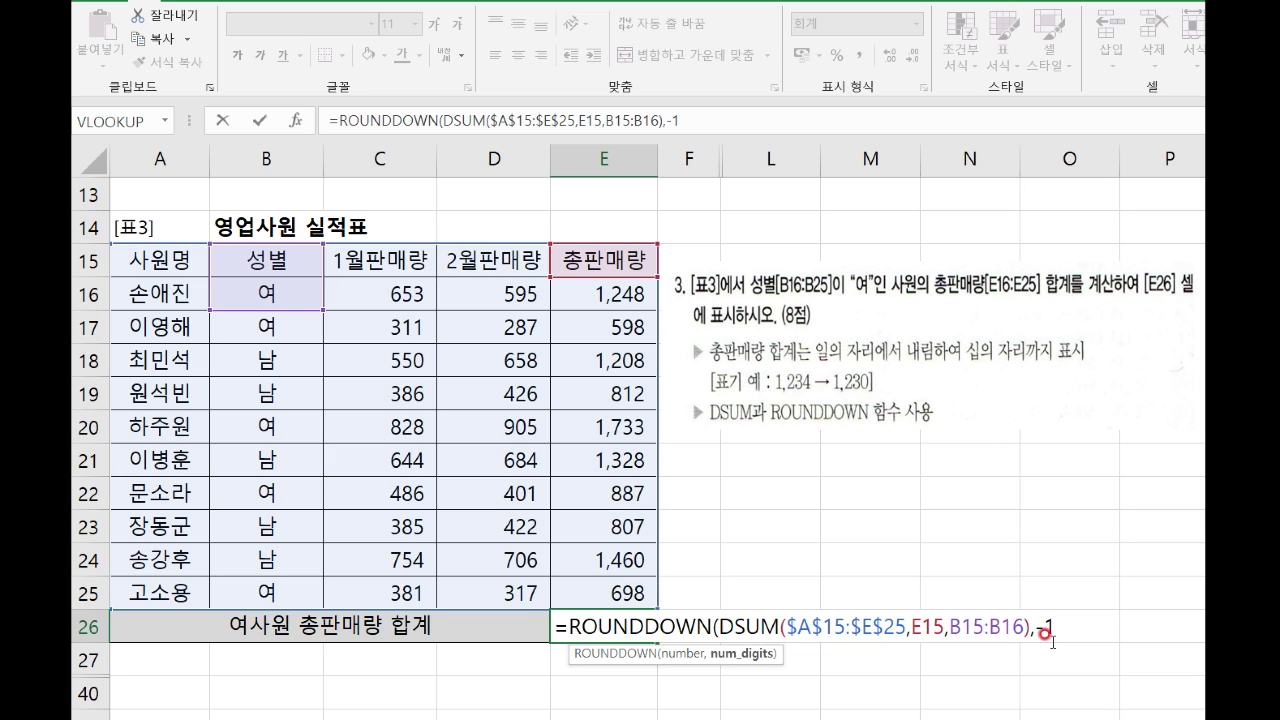
Step: Complete the E26 formula with -1 as ROUNDDOWN's num_digits, close the function and enter it
left_click_drag(712, 624, 1024, 606)
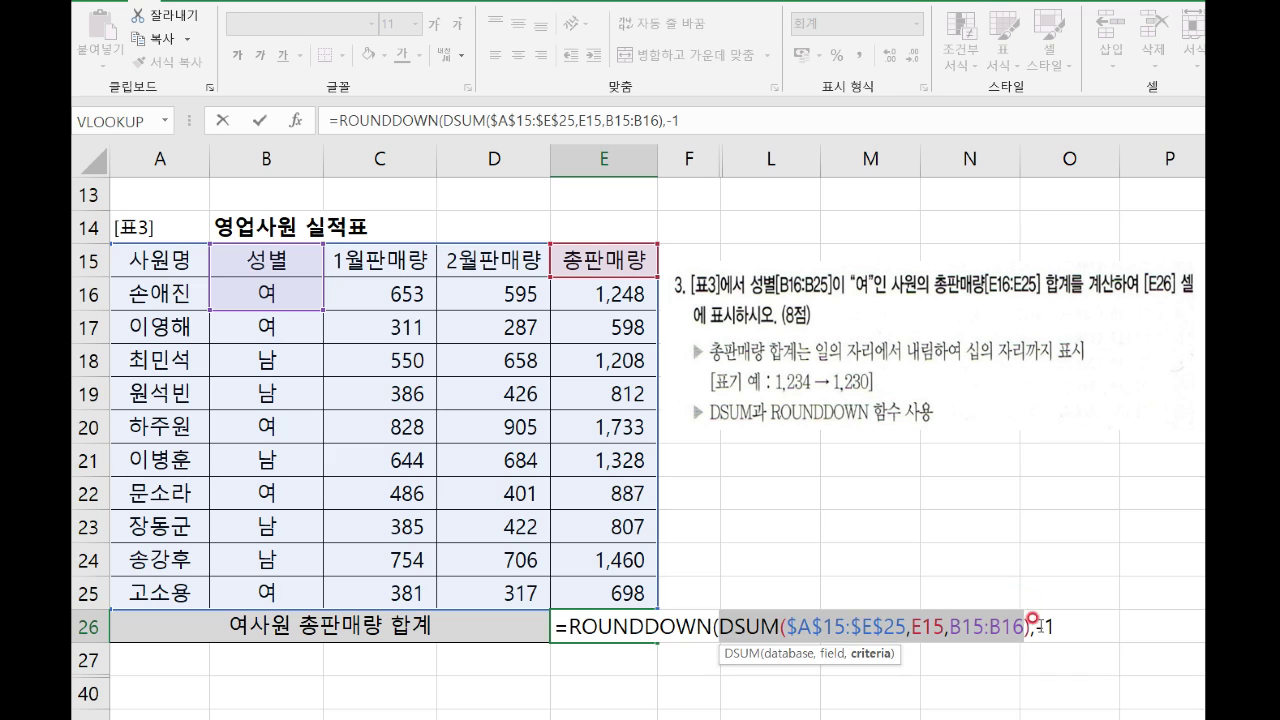
left_click(1026, 618)
left_click(1054, 620)
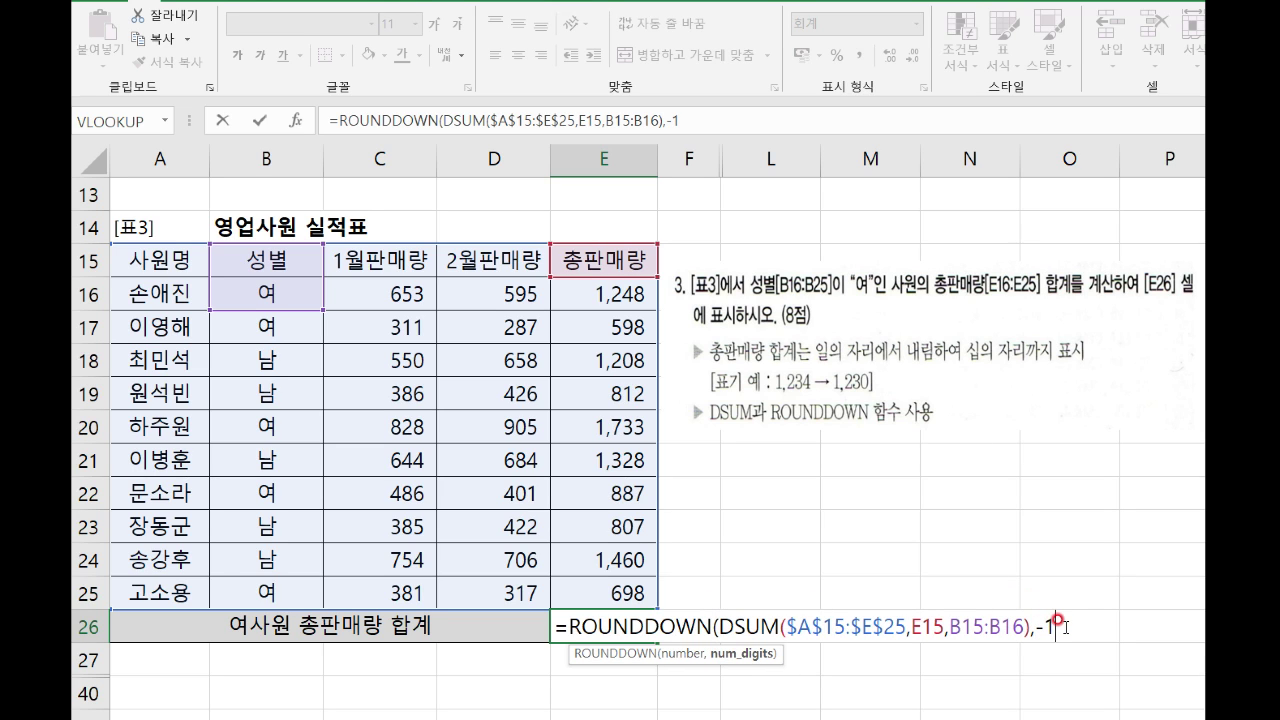
type(")")
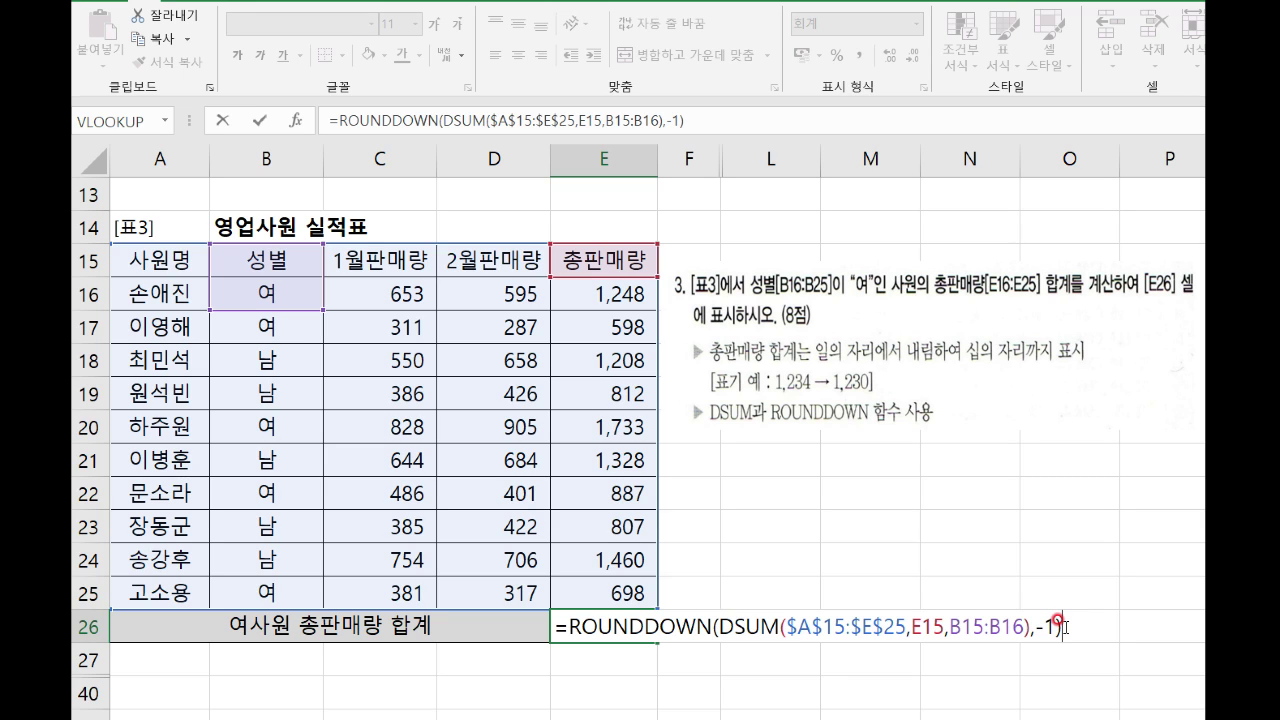
key("Return")
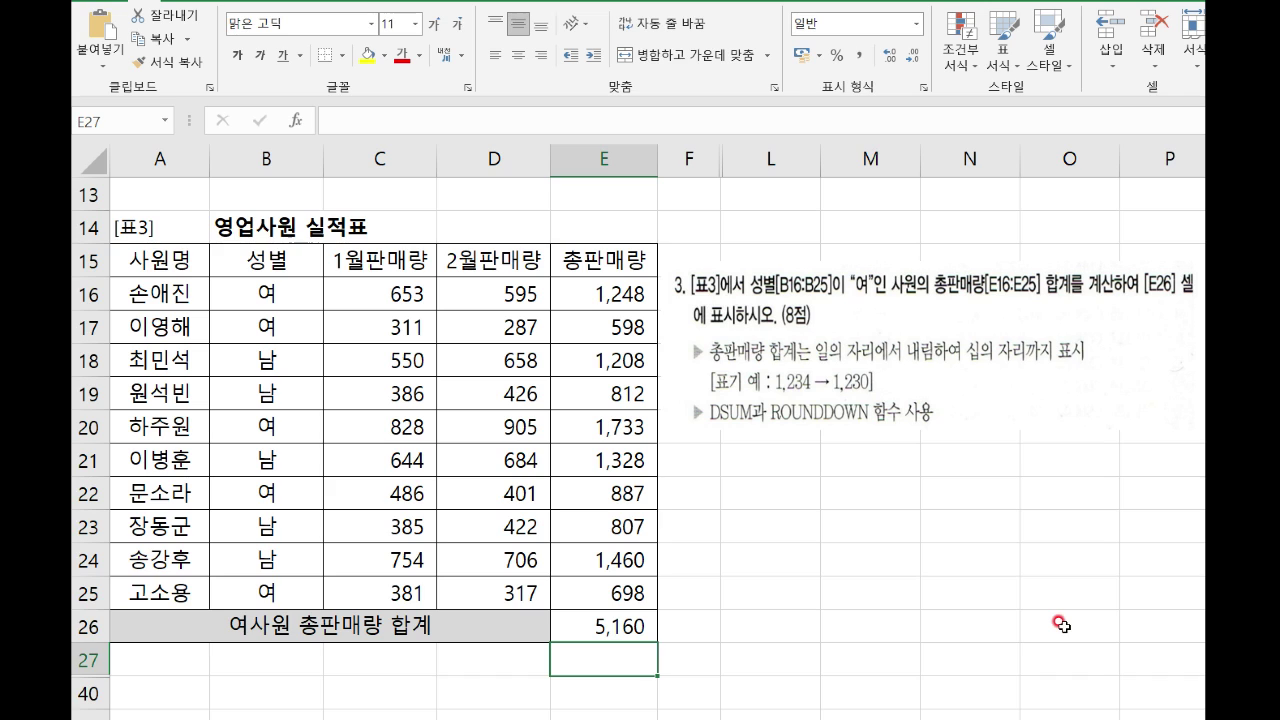